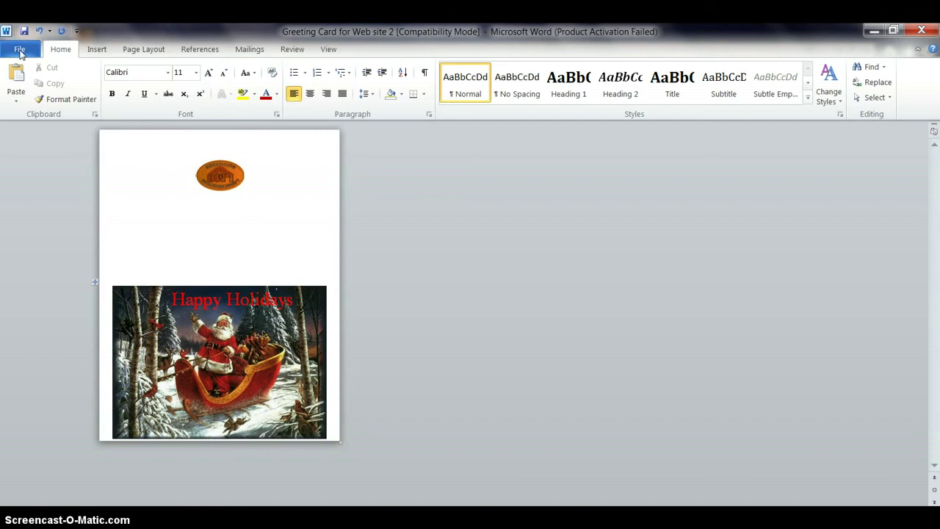
Browse the new-document templates to the Holiday cards category under Cards.
click(20, 50)
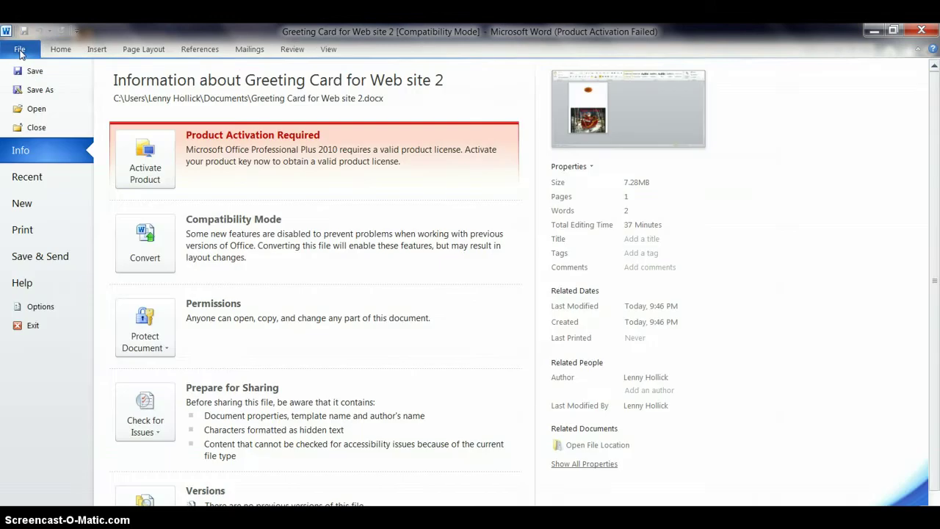
click(33, 208)
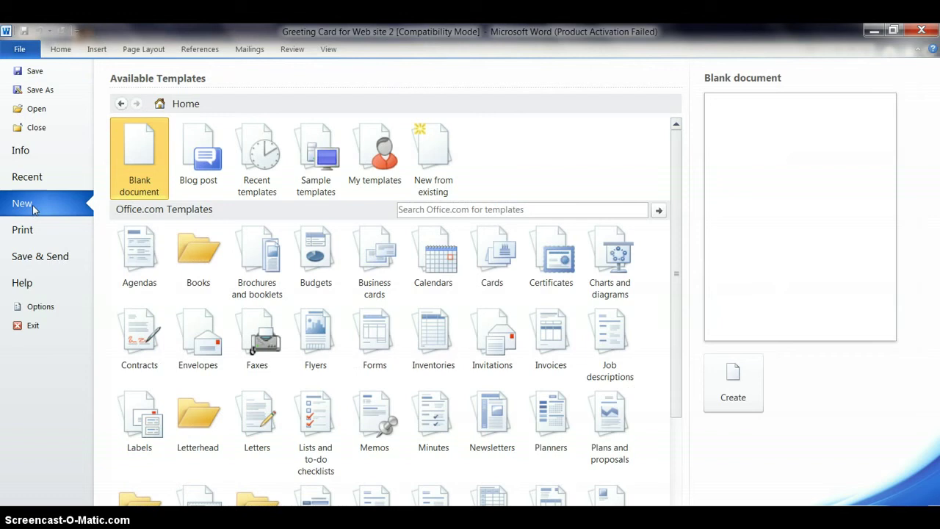
click(486, 268)
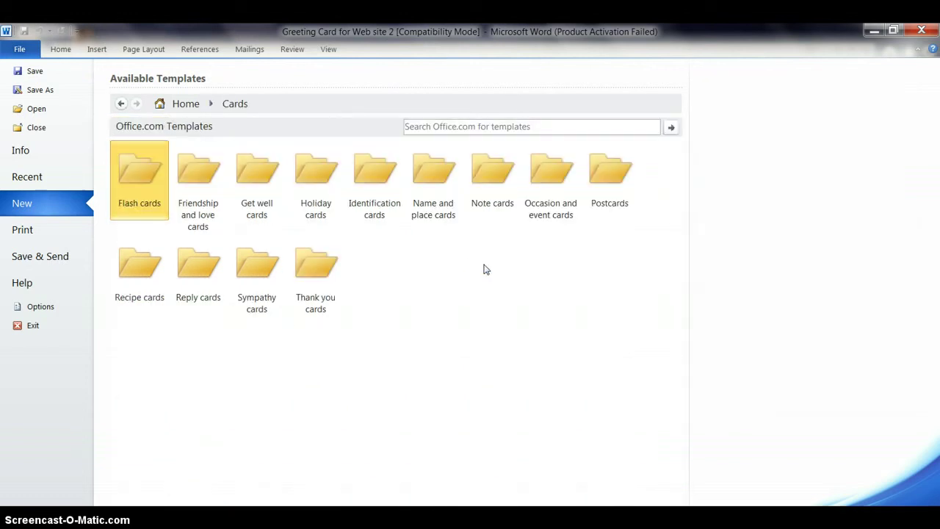
click(316, 180)
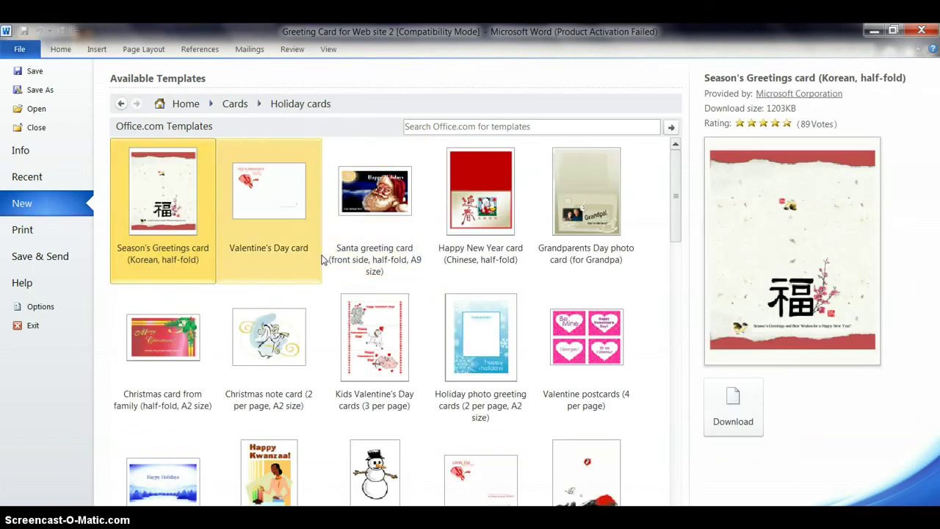
Select the Santa greeting card (inside, half-fold) template and download it.
scroll(320, 264, down, 5)
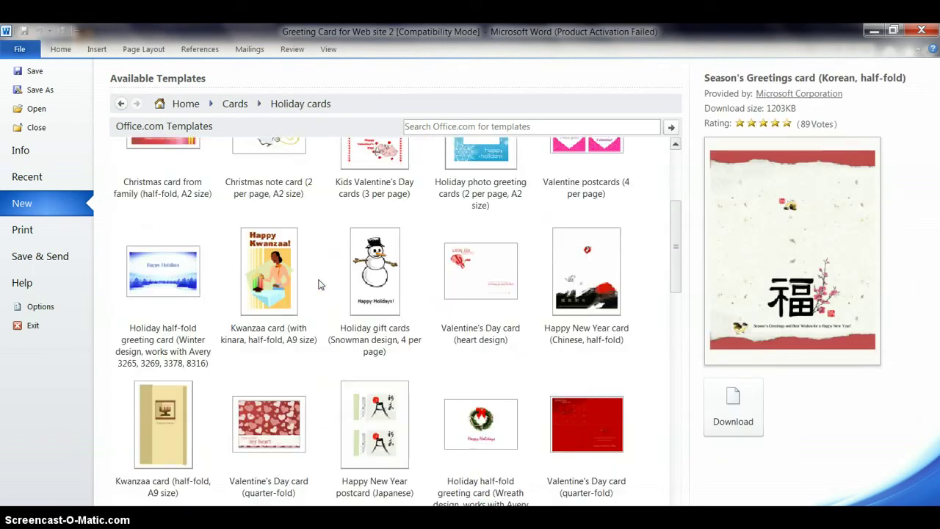
scroll(319, 285, down, 2)
scroll(319, 284, down, 2)
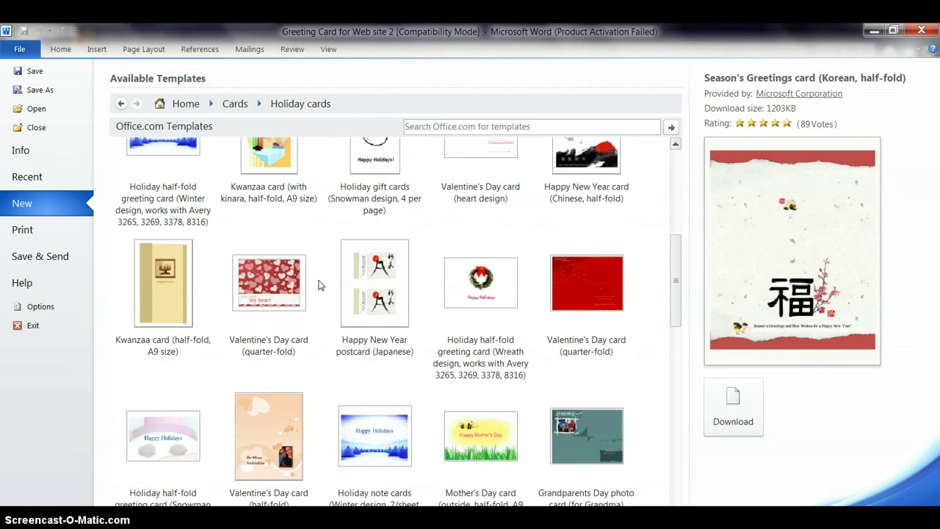
scroll(318, 285, down, 5)
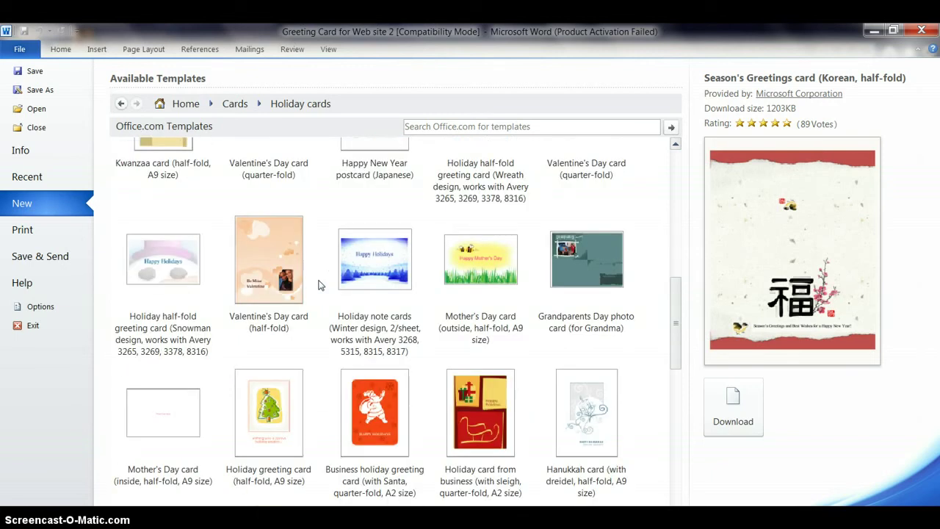
scroll(319, 285, down, 5)
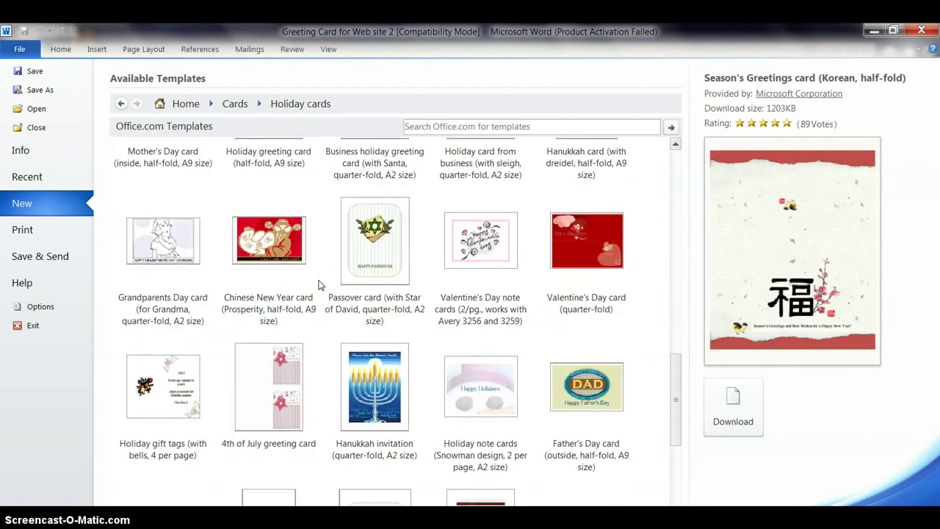
scroll(319, 285, down, 3)
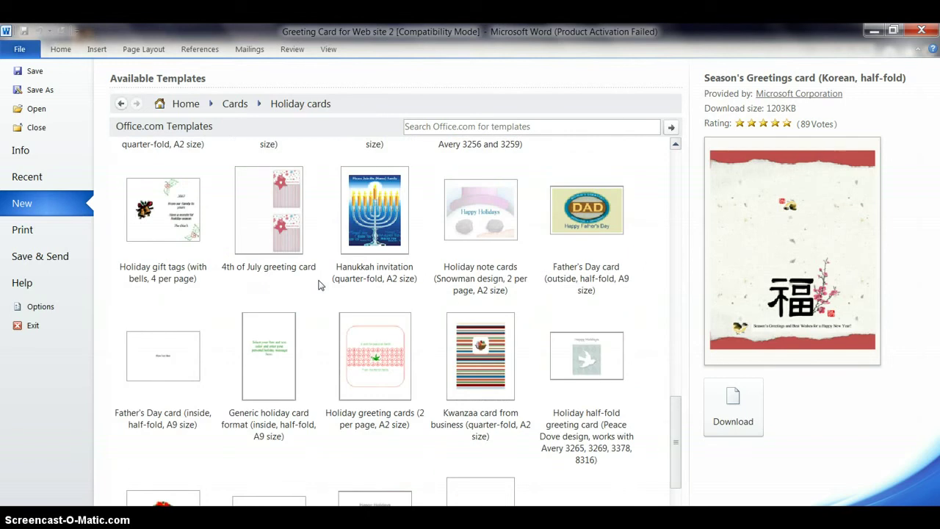
scroll(318, 285, down, 3)
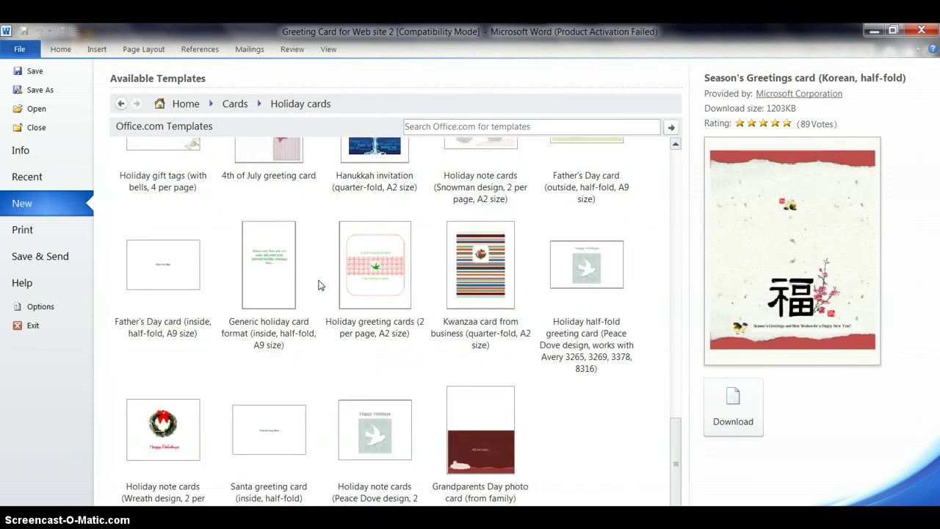
click(258, 451)
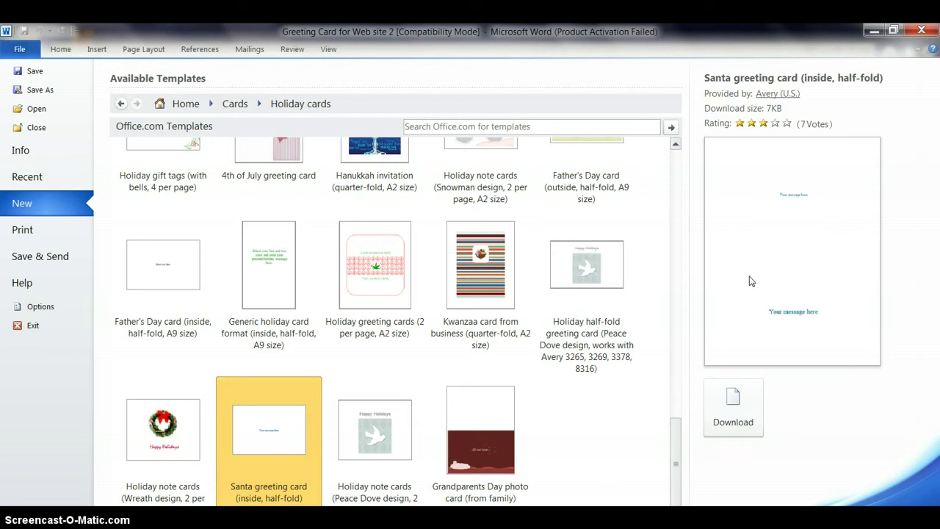
click(729, 414)
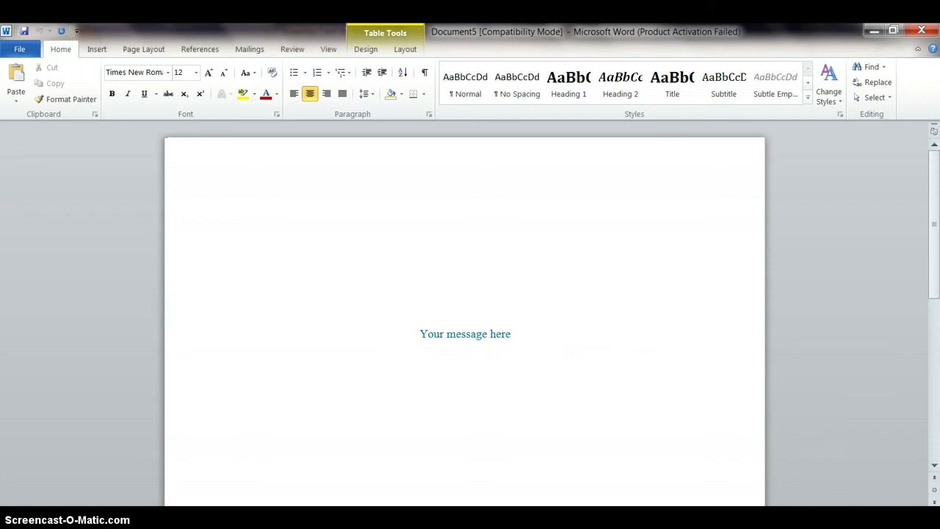
Zoom out on the new card document and select the top 'Your message here' placeholder.
click(848, 518)
click(848, 518)
click(848, 518)
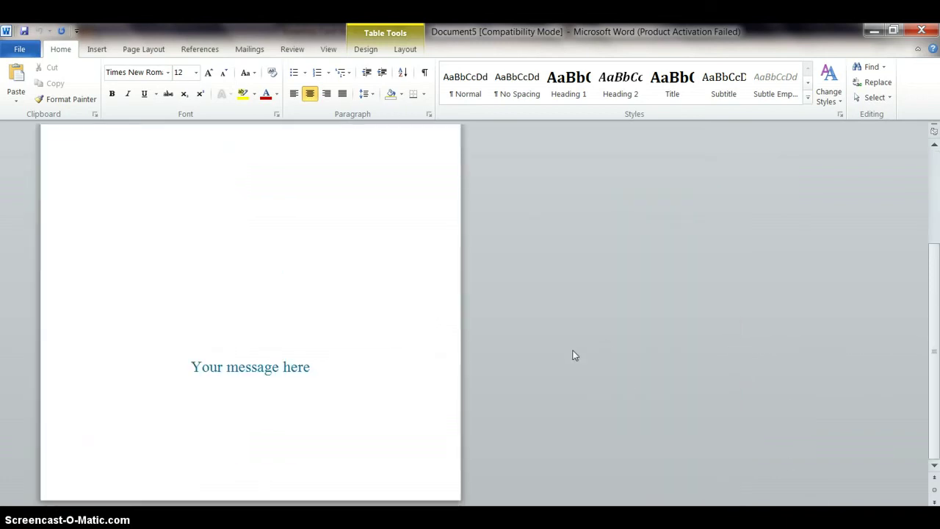
scroll(423, 412, up, 1)
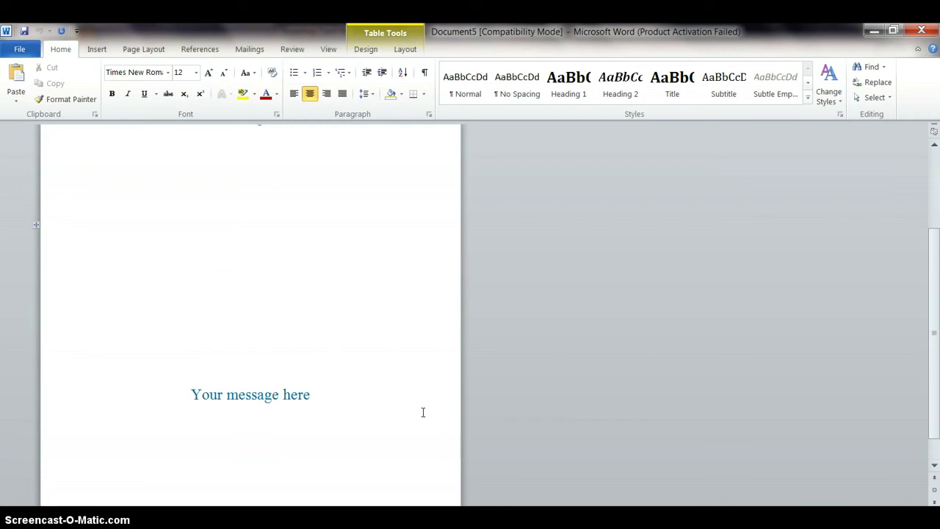
scroll(423, 413, up, 5)
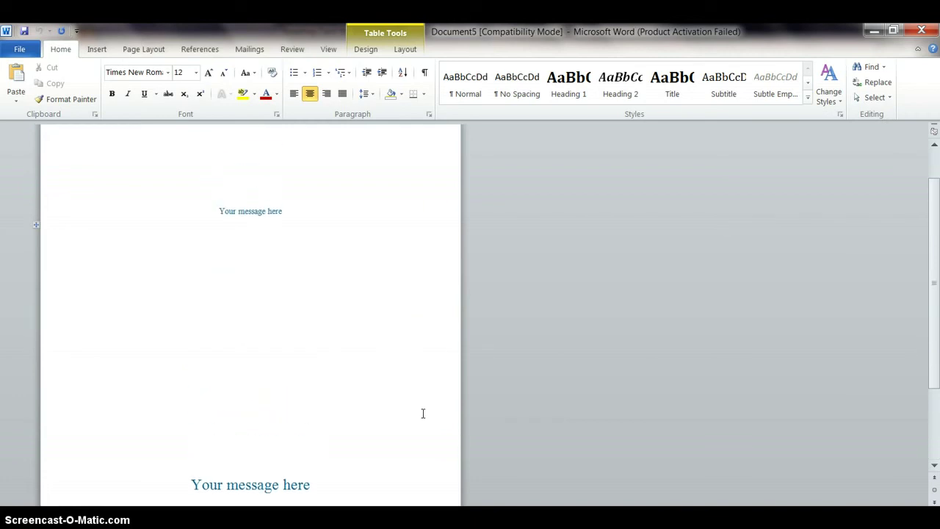
scroll(423, 413, up, 1)
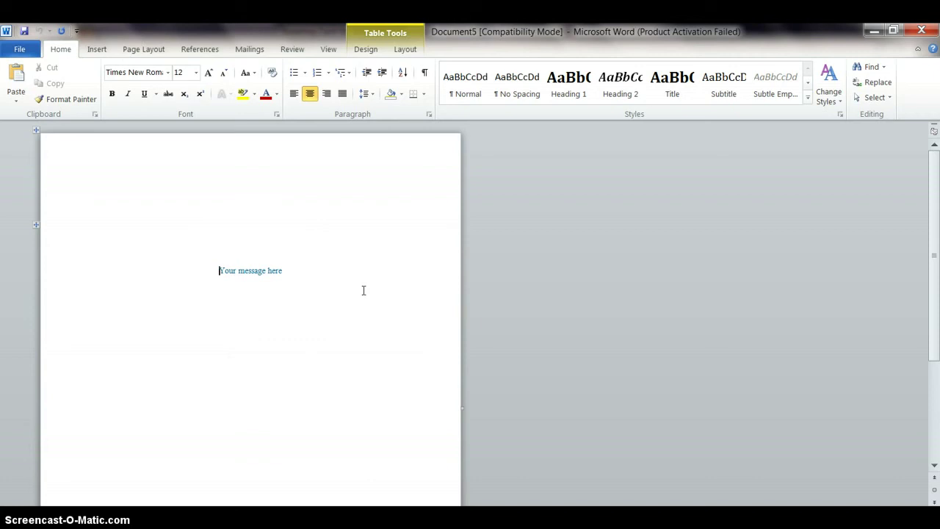
scroll(362, 291, down, 1)
scroll(363, 291, down, 2)
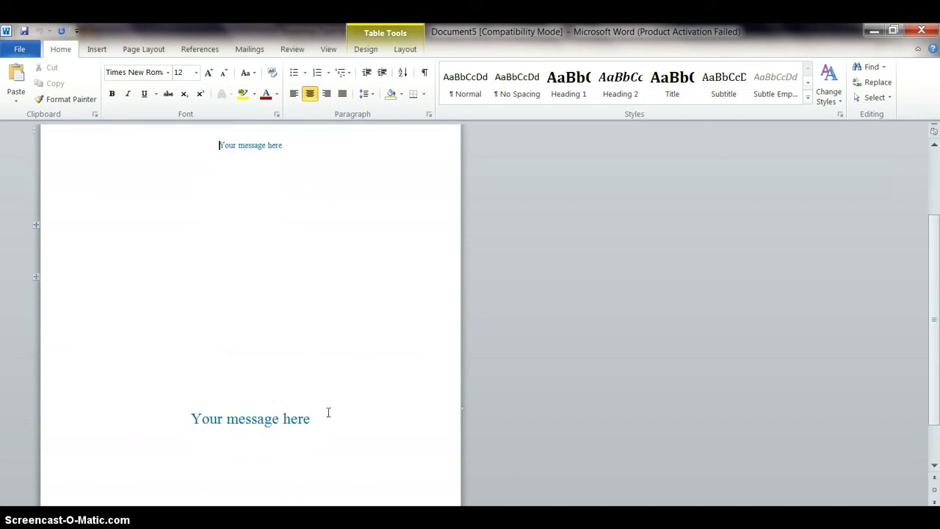
scroll(350, 410, up, 1)
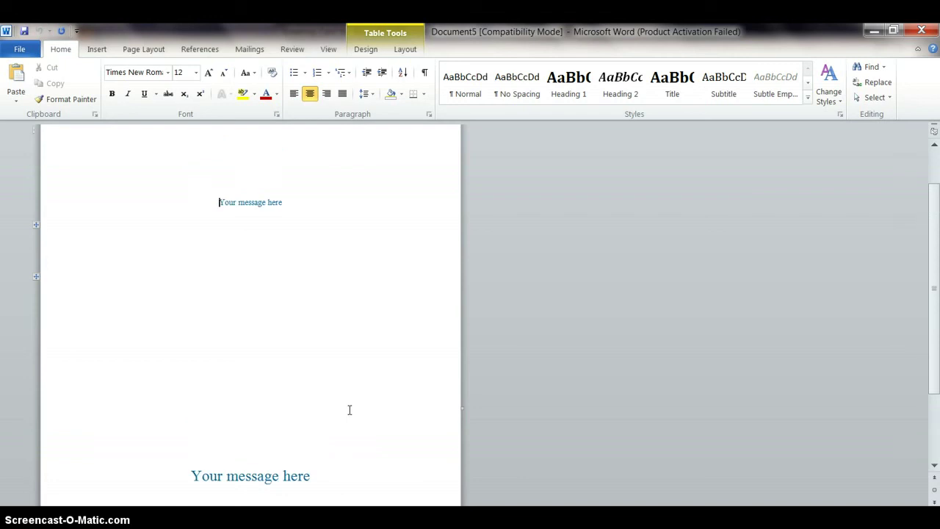
scroll(349, 410, up, 1)
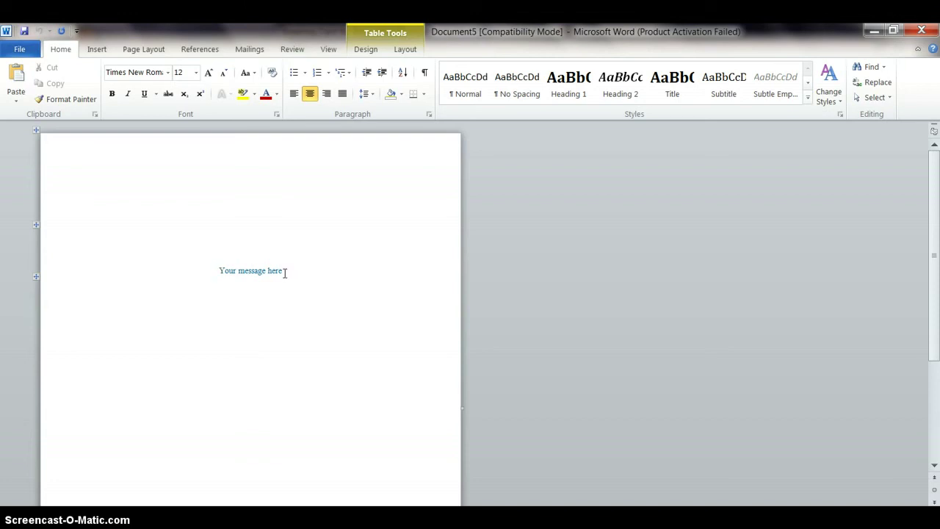
drag(285, 272, 220, 270)
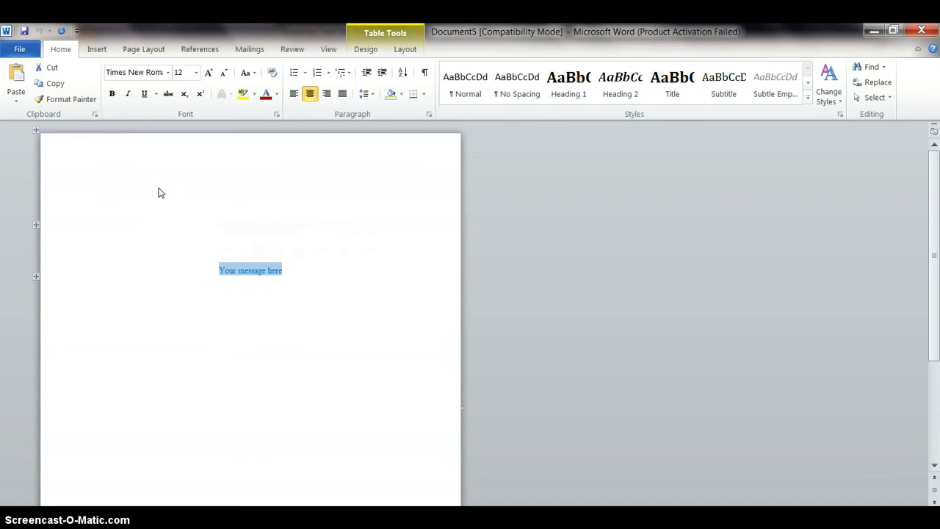
Insert the wreath picture '463_crt4hnuxyj copy' from the Christmas folder.
click(95, 52)
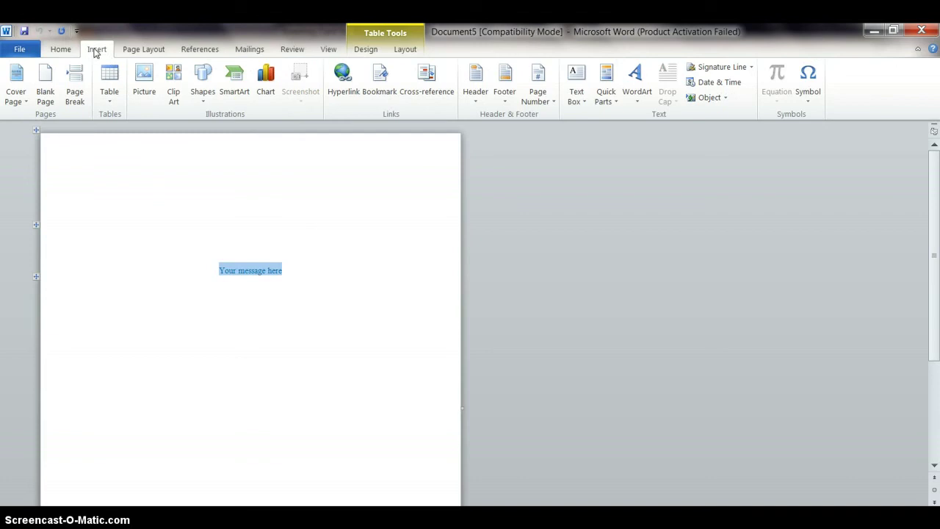
click(145, 84)
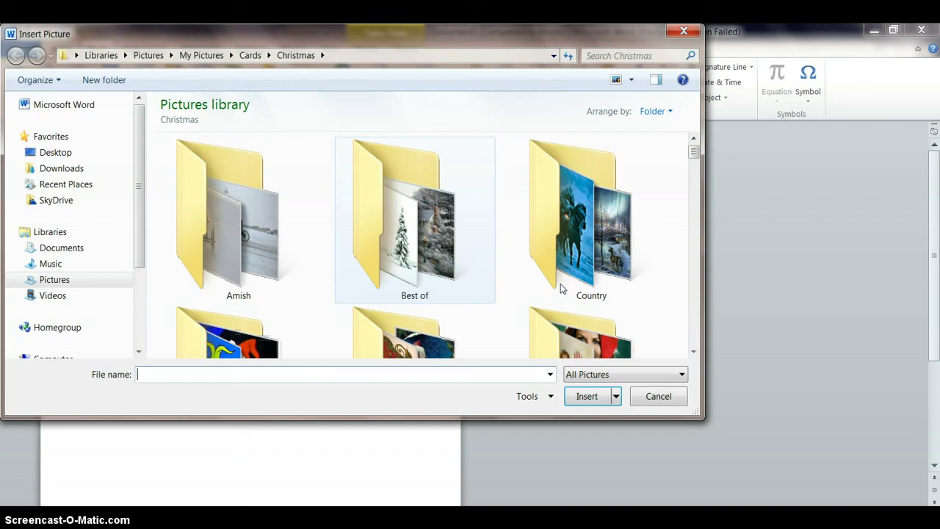
drag(693, 152, 693, 188)
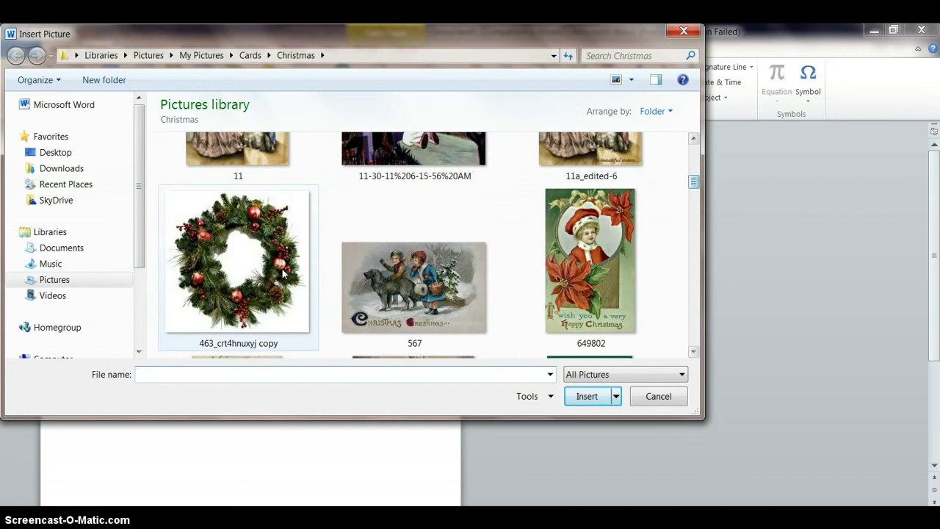
click(284, 273)
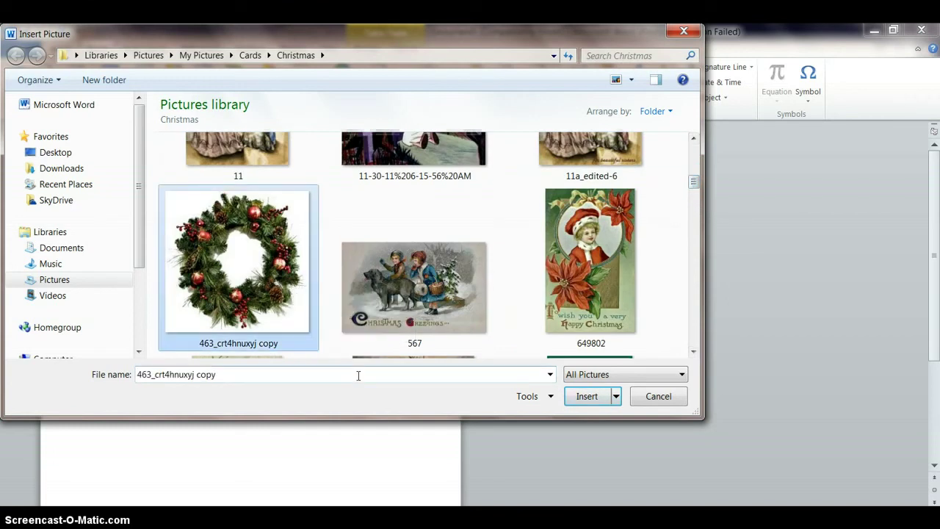
click(601, 401)
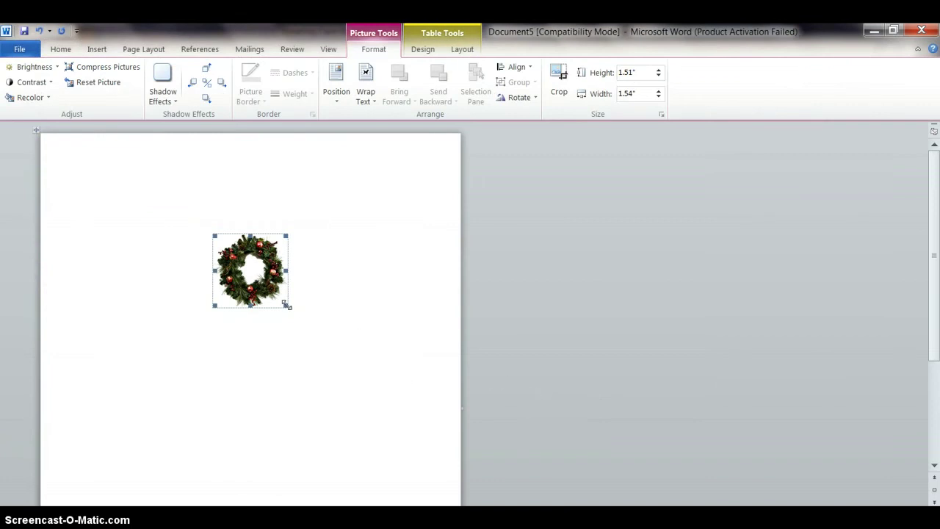
Enlarge the wreath proportionally from its corner, undoing an accidental sideways stretch.
key(alt)
key(p)
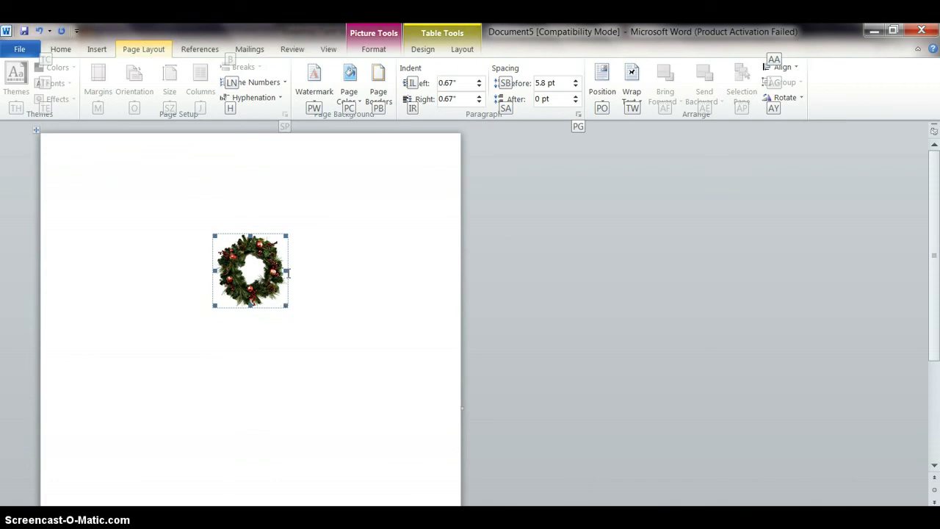
drag(287, 270, 321, 271)
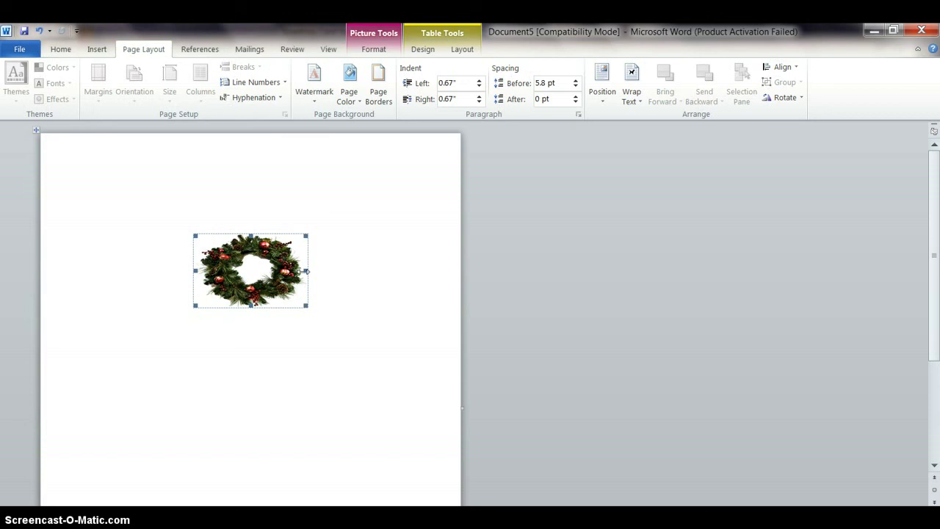
drag(303, 270, 286, 271)
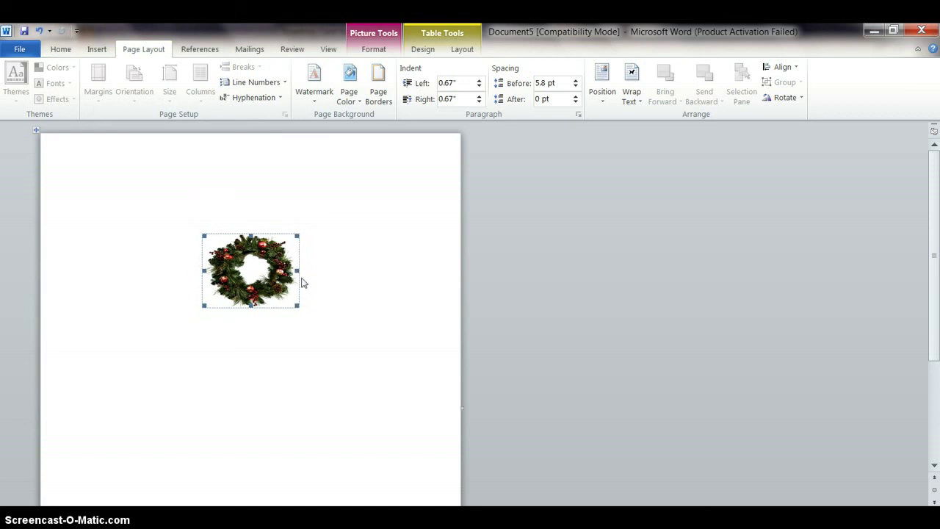
click(38, 31)
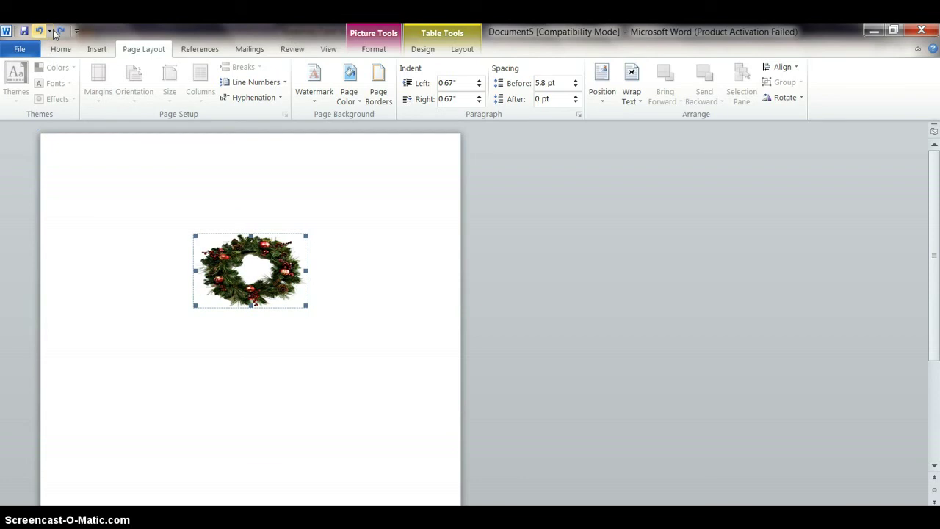
click(58, 31)
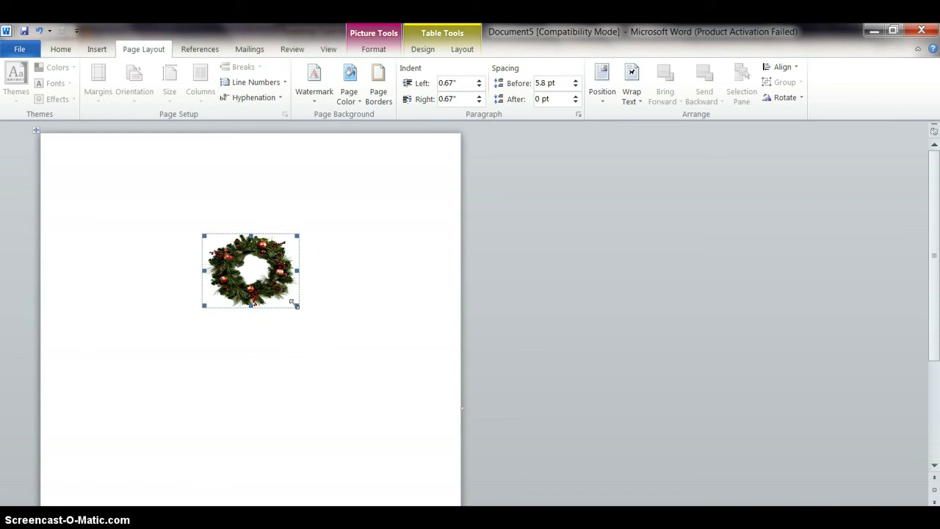
drag(294, 306, 329, 339)
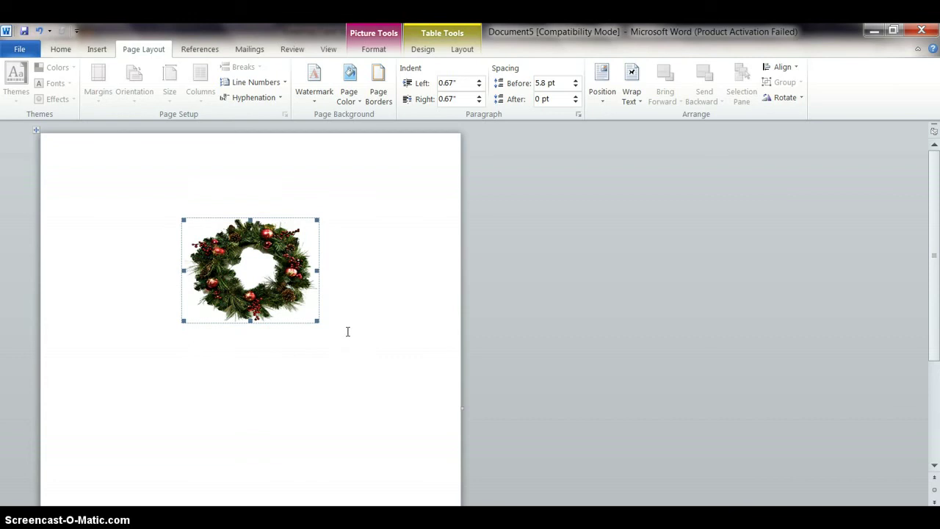
click(478, 304)
Enlarge the wreath picture further from its corner, keeping its round shape.
scroll(478, 309, down, 3)
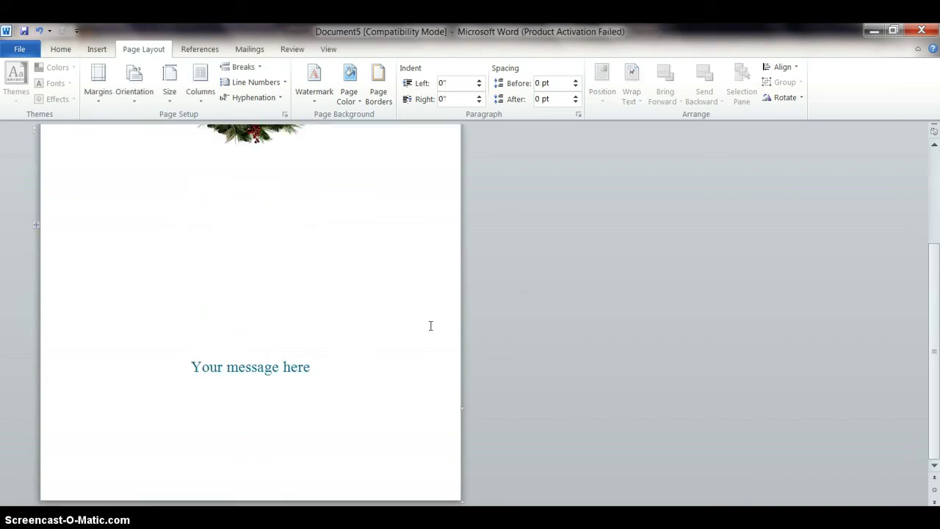
scroll(420, 325, up, 1)
scroll(421, 325, up, 3)
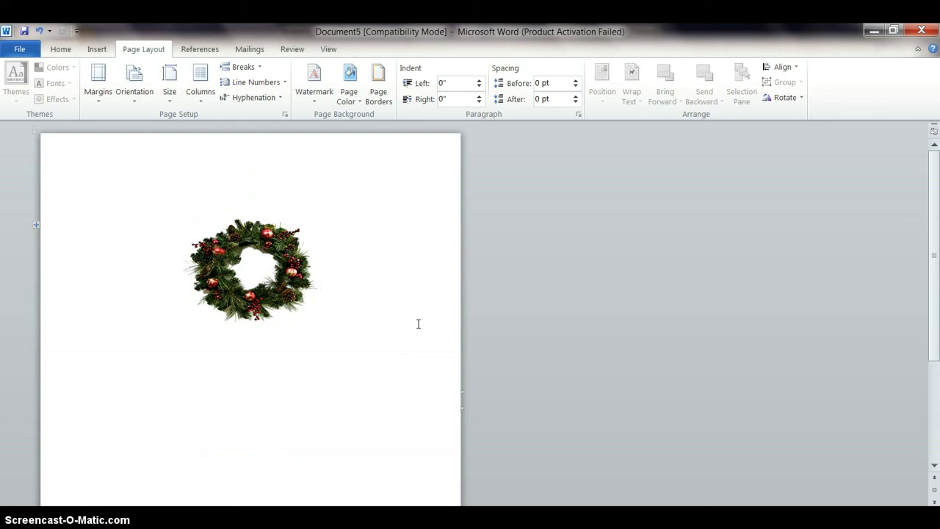
click(282, 287)
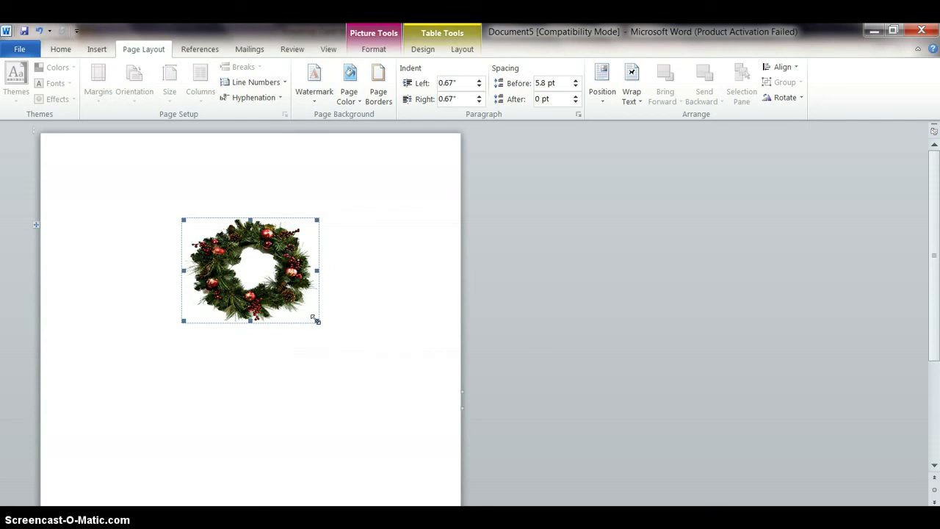
drag(315, 319, 334, 338)
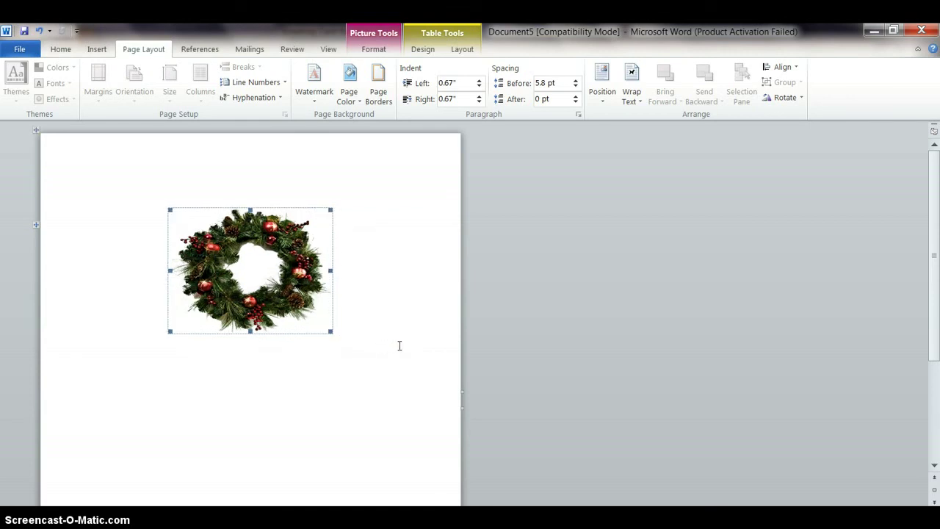
click(548, 308)
scroll(548, 307, down, 3)
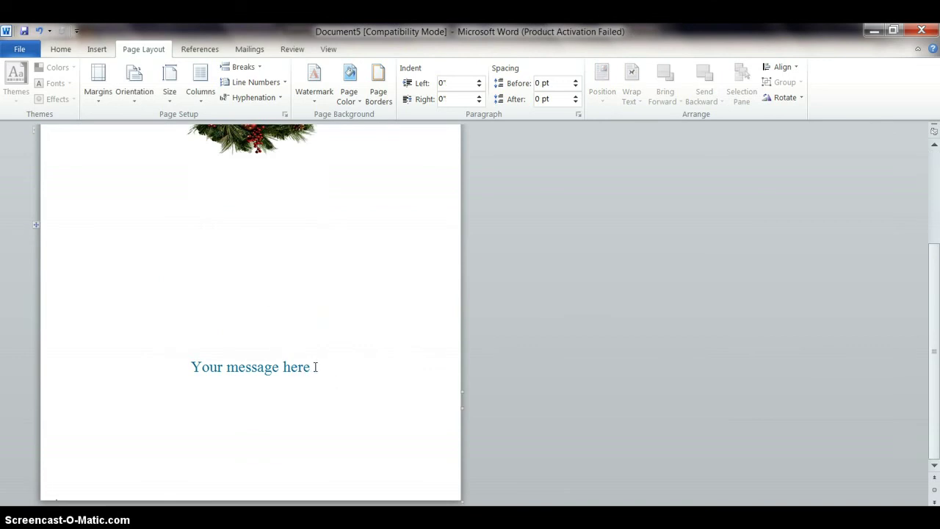
Replace 'Your message here' with 'Wishing all of You / A Wonderful / Holiday Season'.
drag(311, 367, 214, 368)
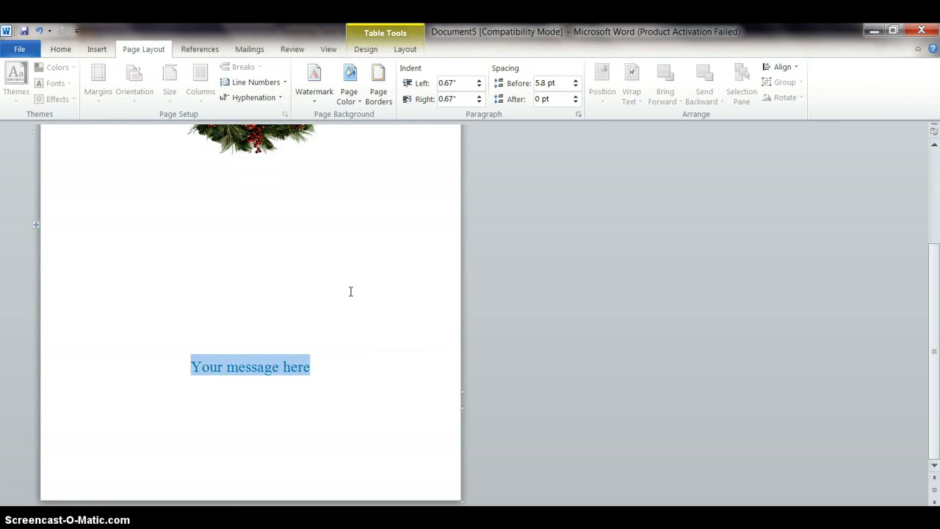
text(Wis)
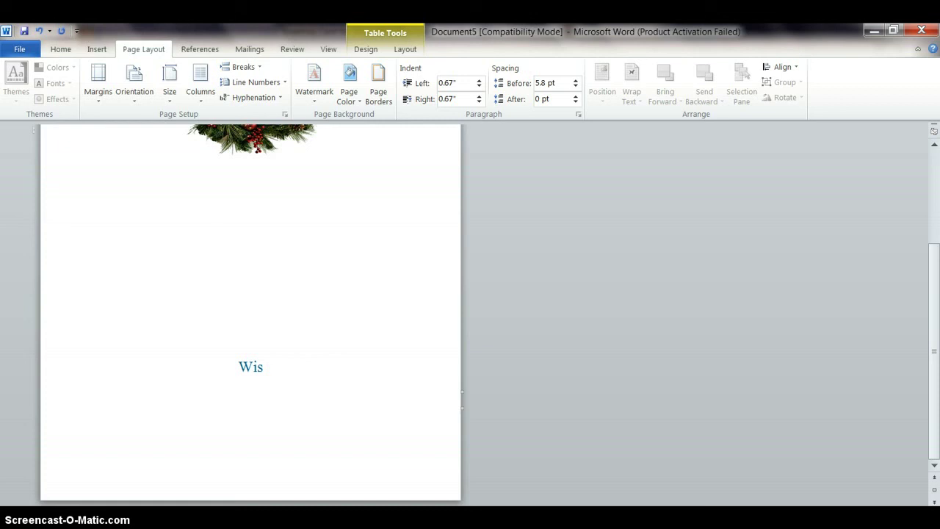
text(hing all of)
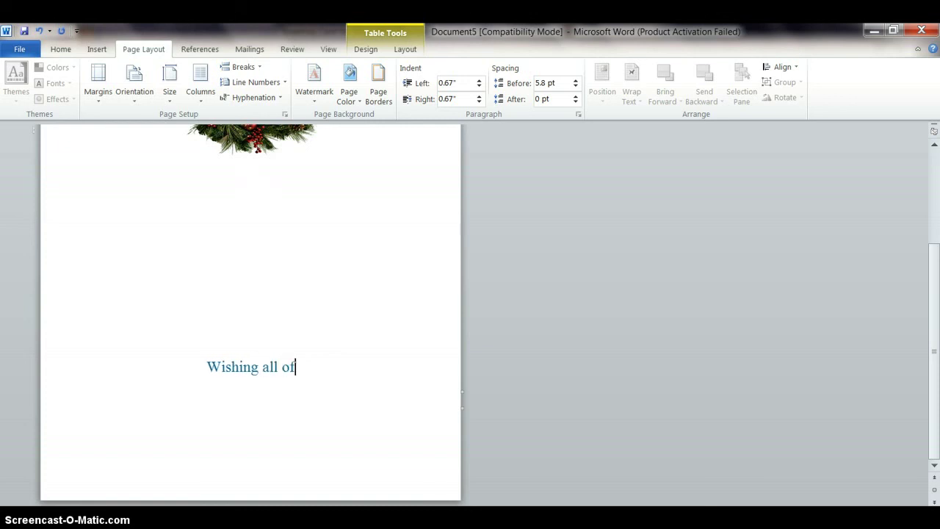
text( You)
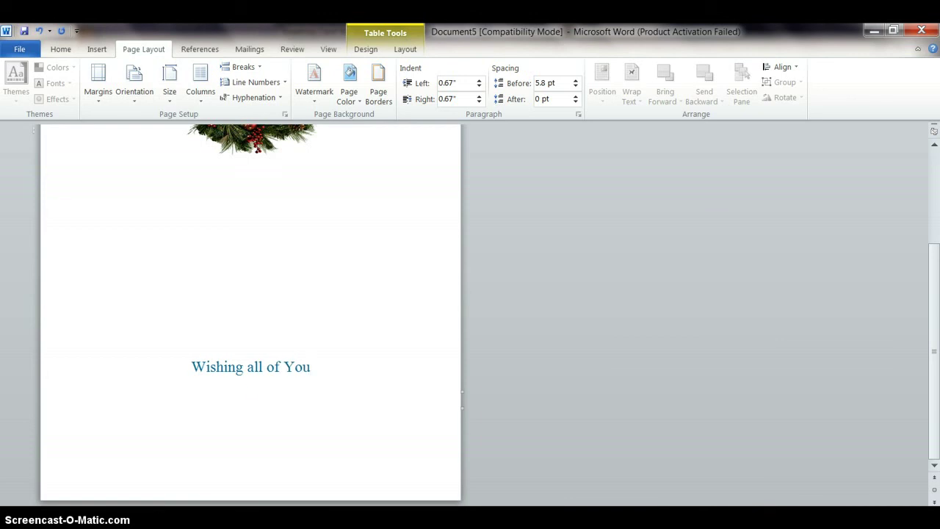
text(a Wonderful)
key(Return)
text(Holiday Seaso)
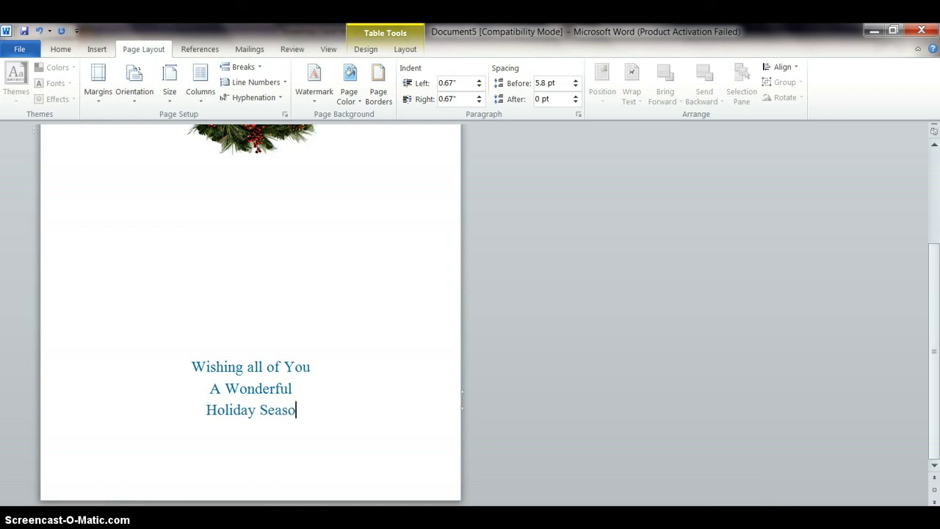
text(n)
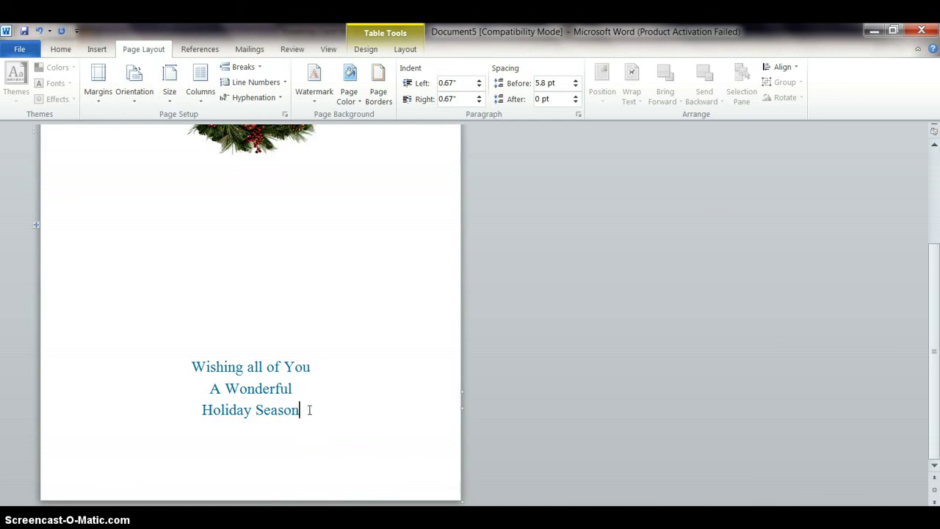
Format the three-line greeting as bold, dark red Brush Script MT at size 36.
drag(299, 410, 184, 363)
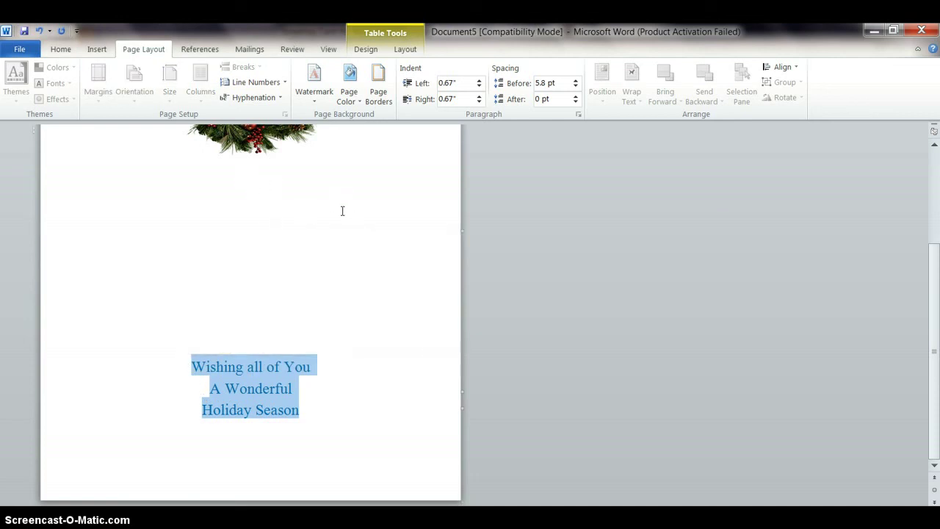
click(63, 50)
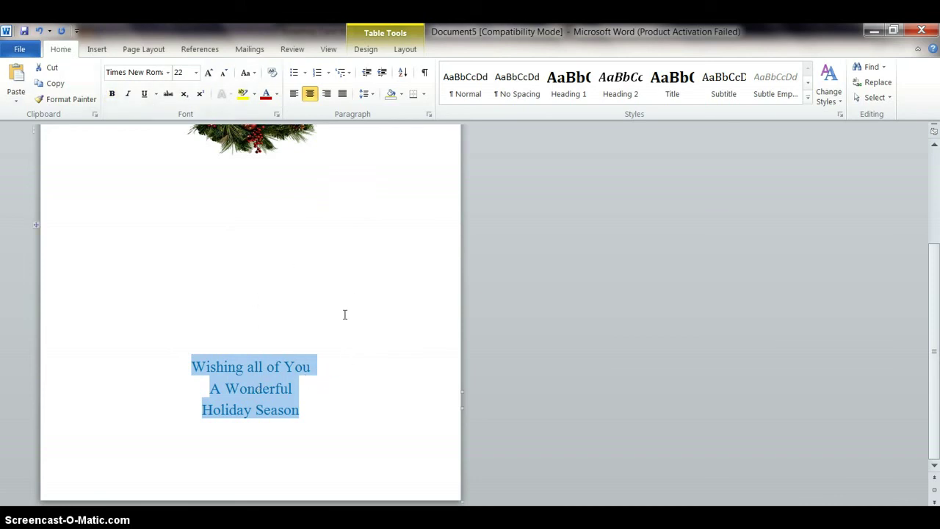
click(169, 73)
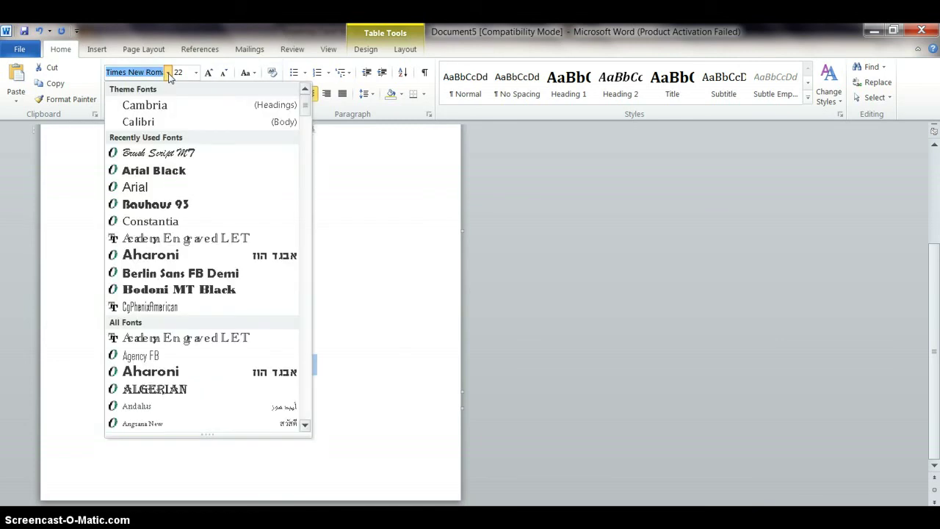
click(190, 154)
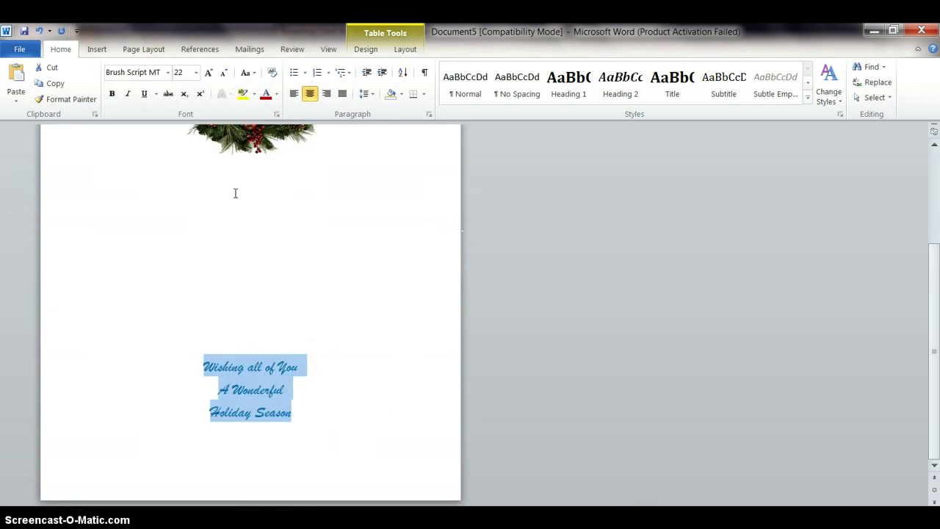
click(194, 72)
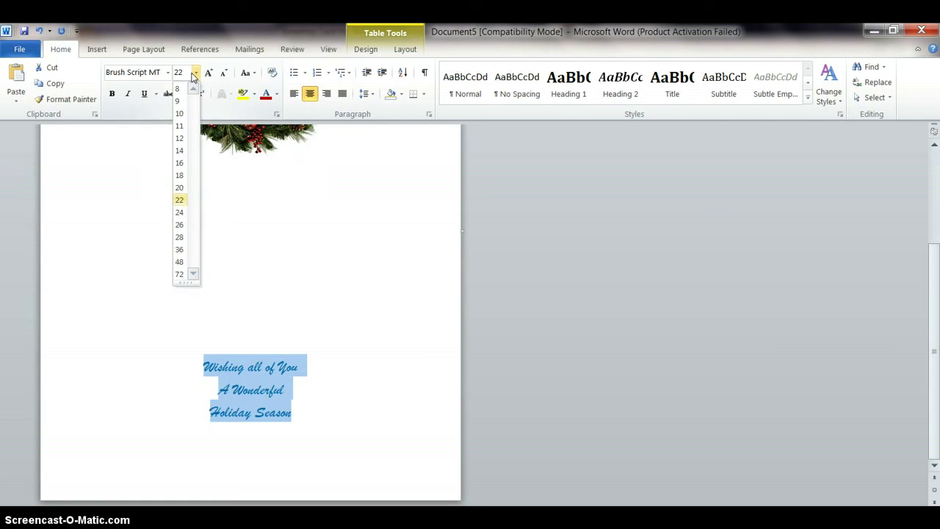
click(180, 250)
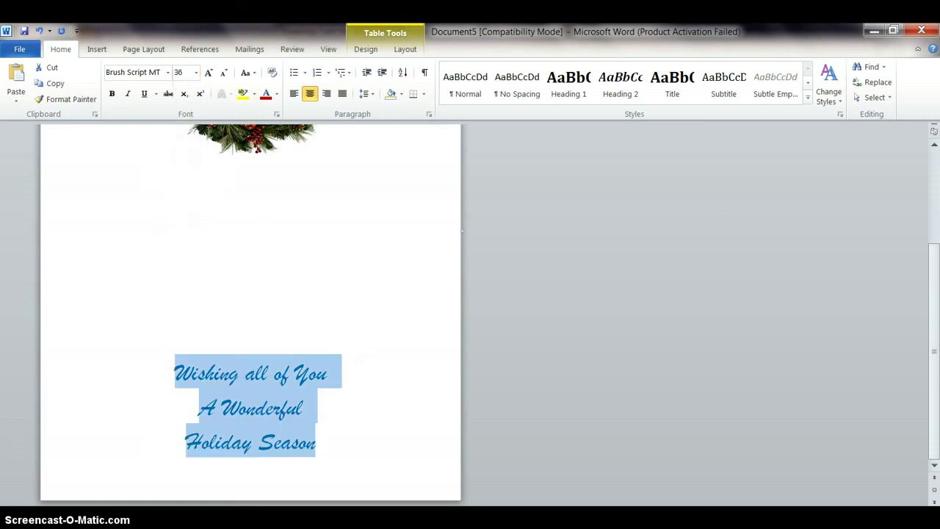
click(112, 95)
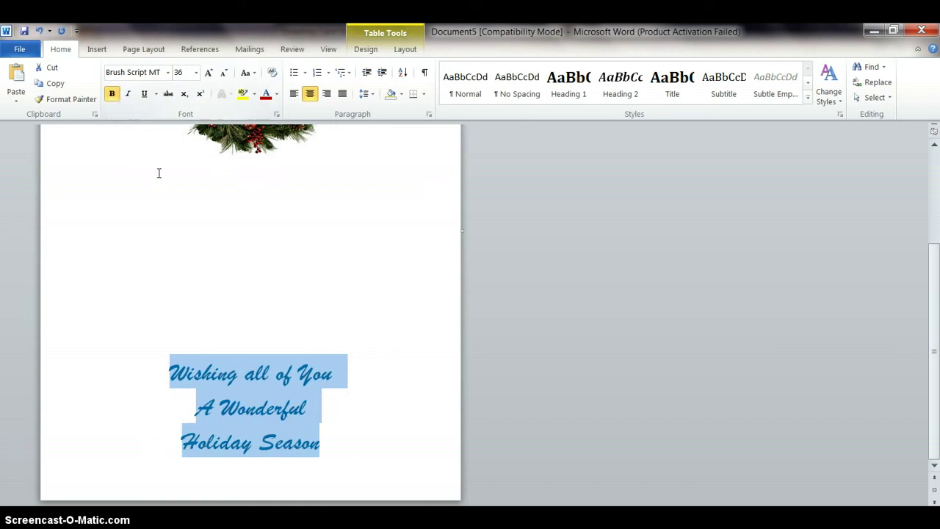
click(277, 94)
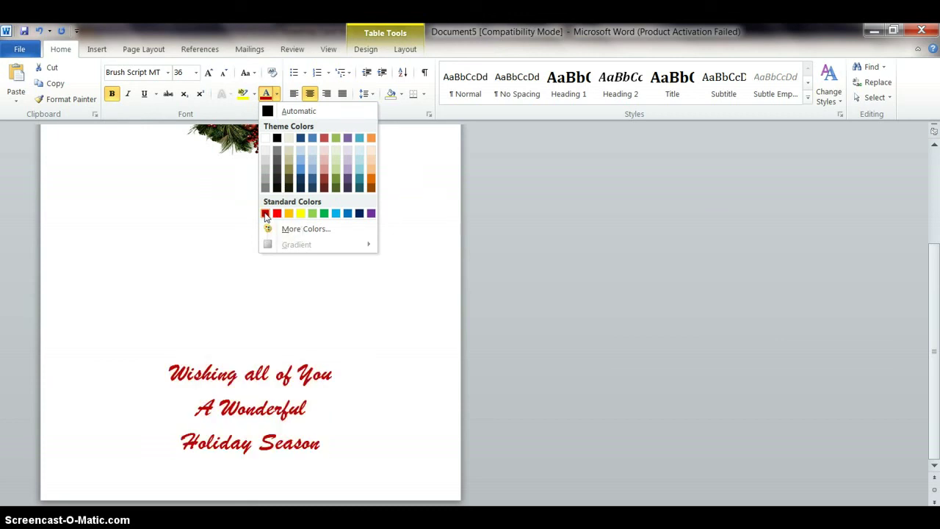
click(265, 214)
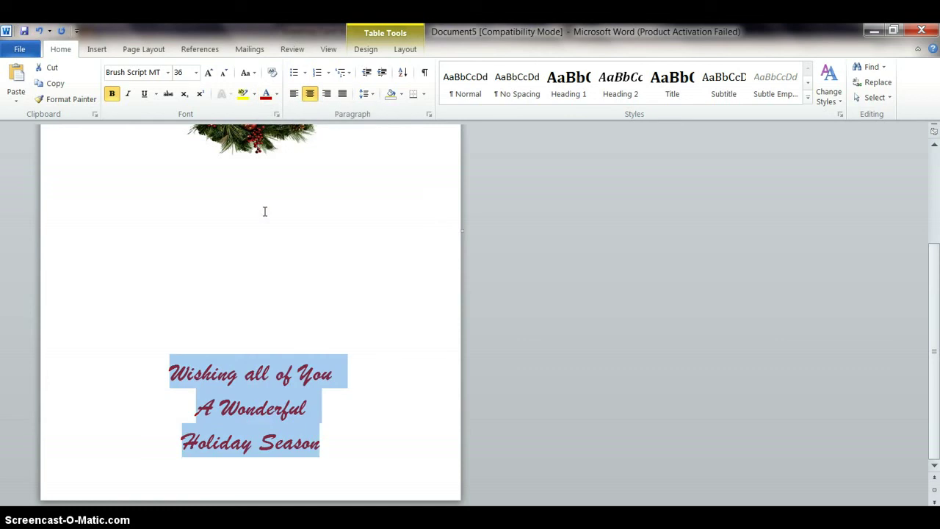
click(560, 381)
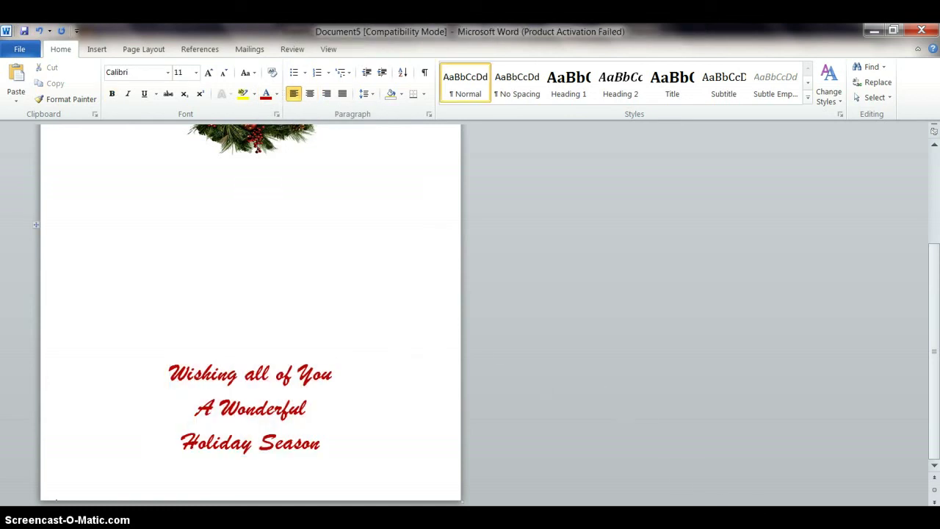
Delete the blank lines above the greeting to move it up toward the wreath.
scroll(250, 309, up, 3)
ctrl+scroll(249, 309, down, 2)
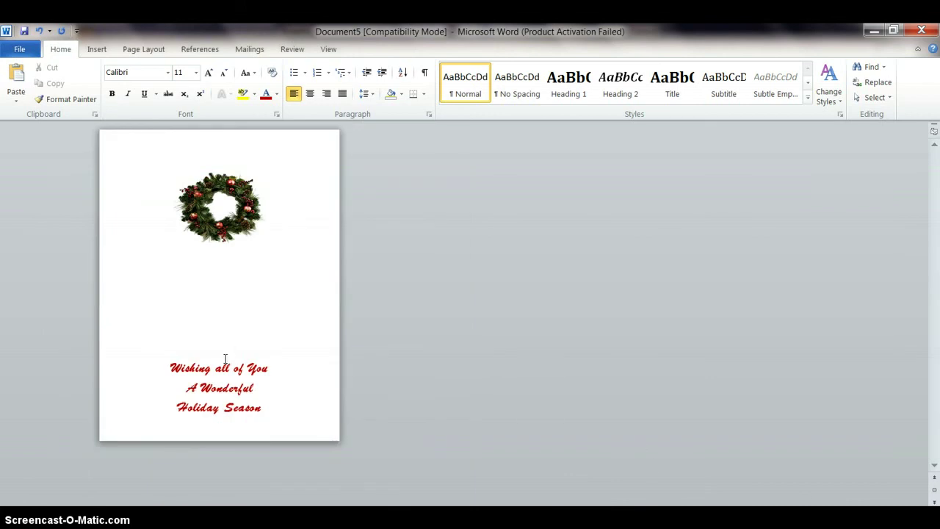
click(222, 332)
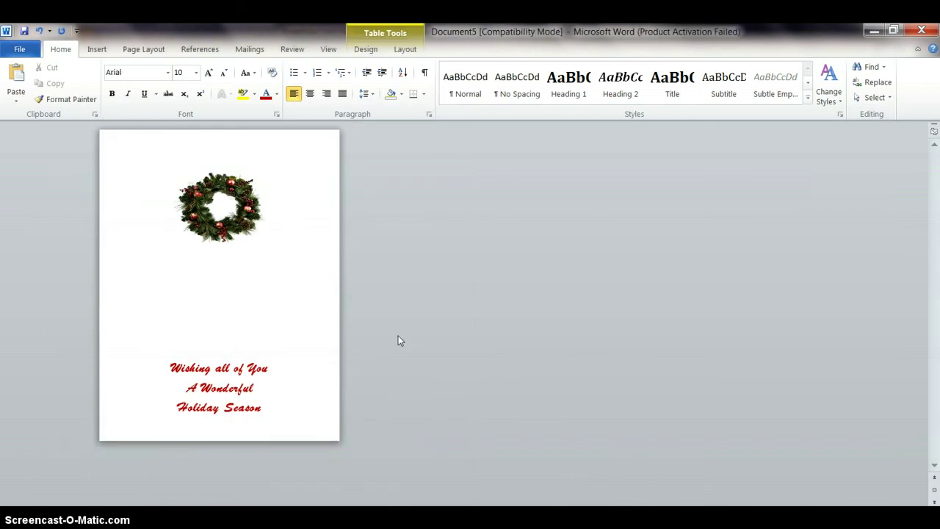
key(Delete)
key(Delete)
key(Delete)
key(Delete)
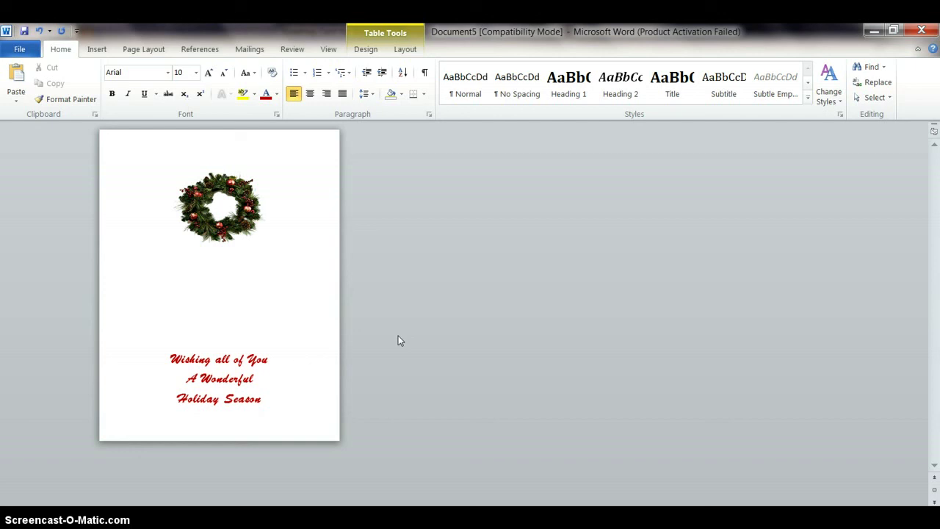
key(Delete)
key(Delete)
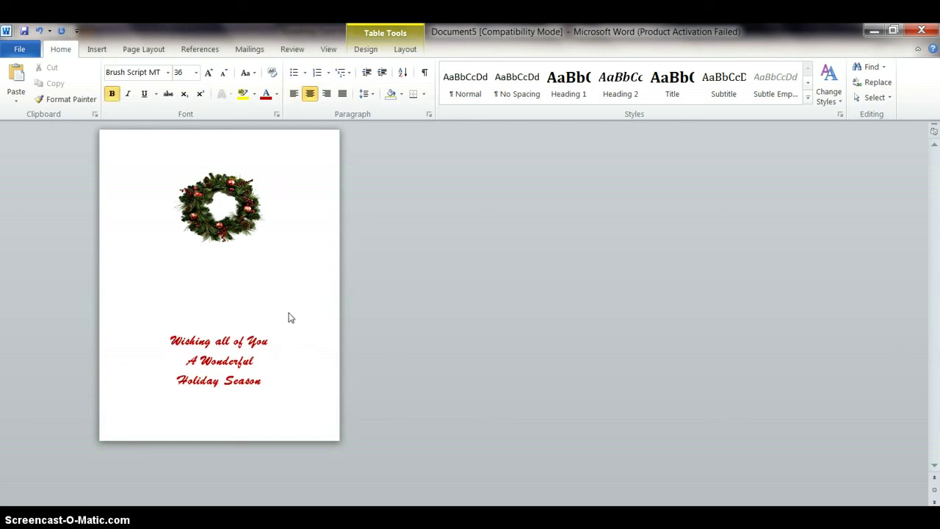
click(251, 306)
key(Delete)
key(Delete)
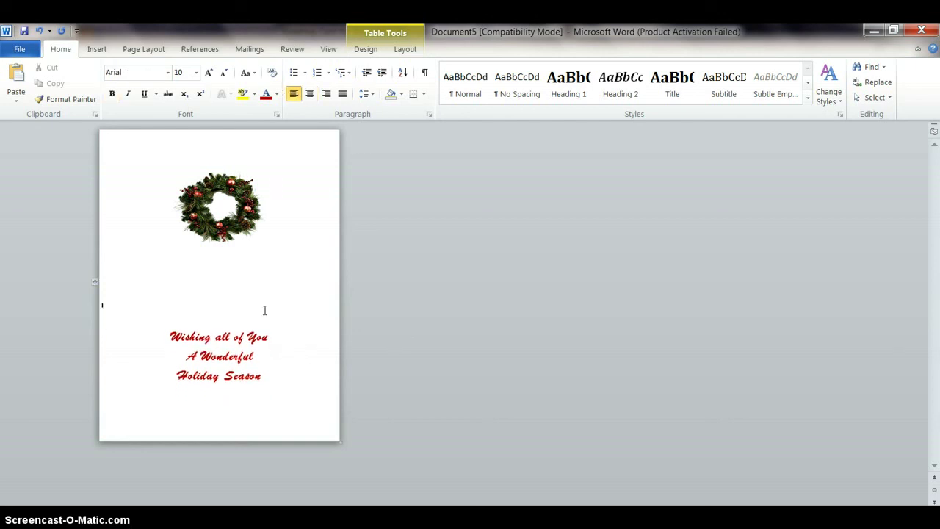
key(Delete)
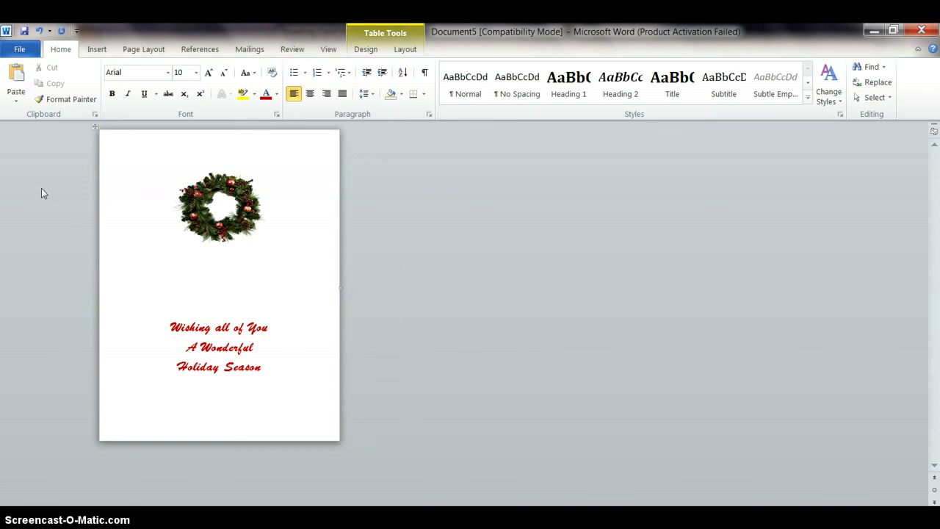
Save the card in Documents as 'Wishing all of You'.
click(20, 50)
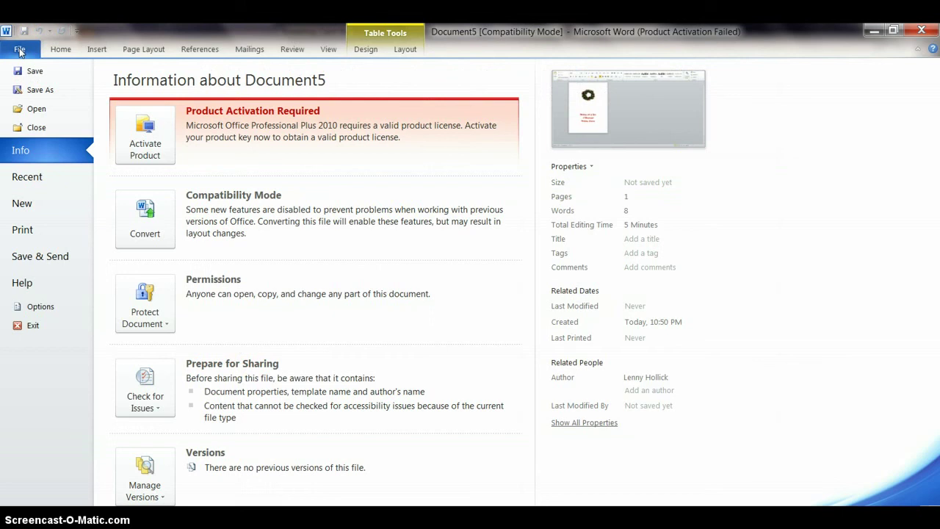
click(31, 90)
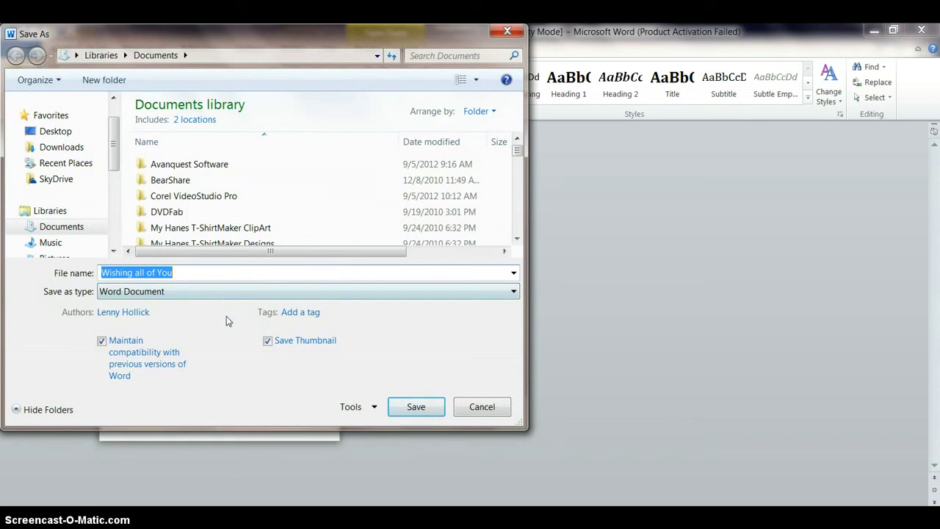
click(415, 407)
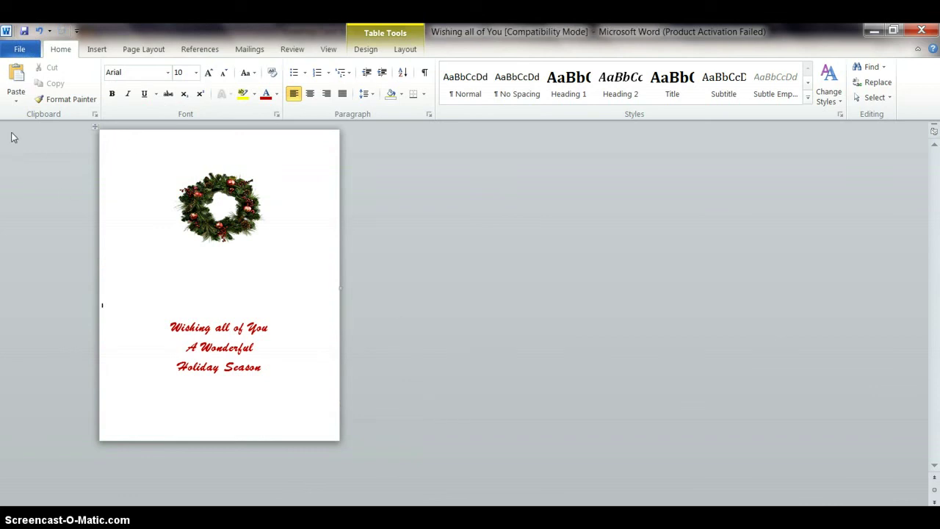
Set the EPSON Stylus Photo 1400 printer properties to Photo print quality.
click(18, 50)
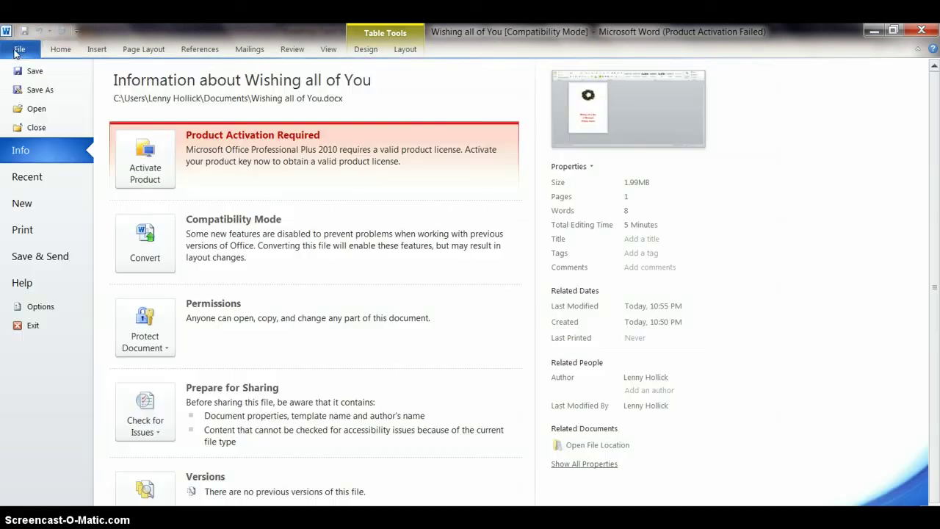
click(29, 232)
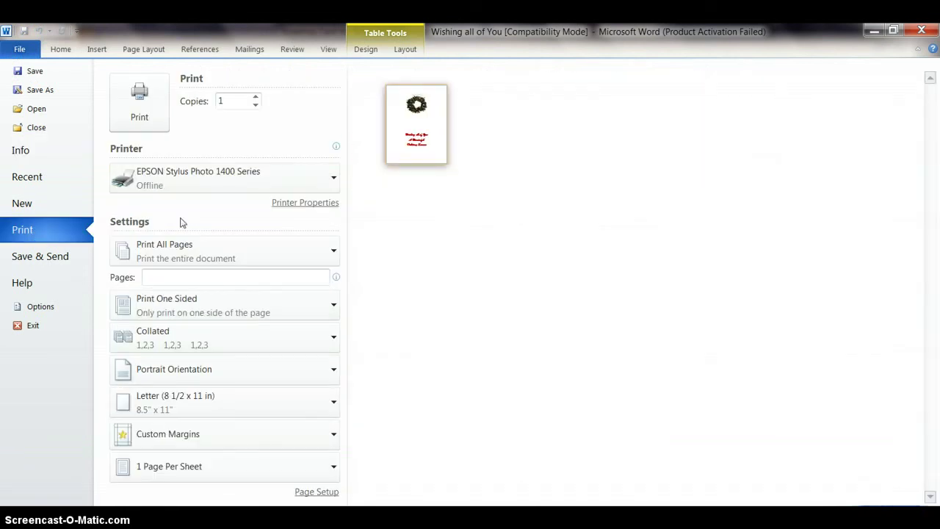
mouse_move(211, 188)
click(316, 207)
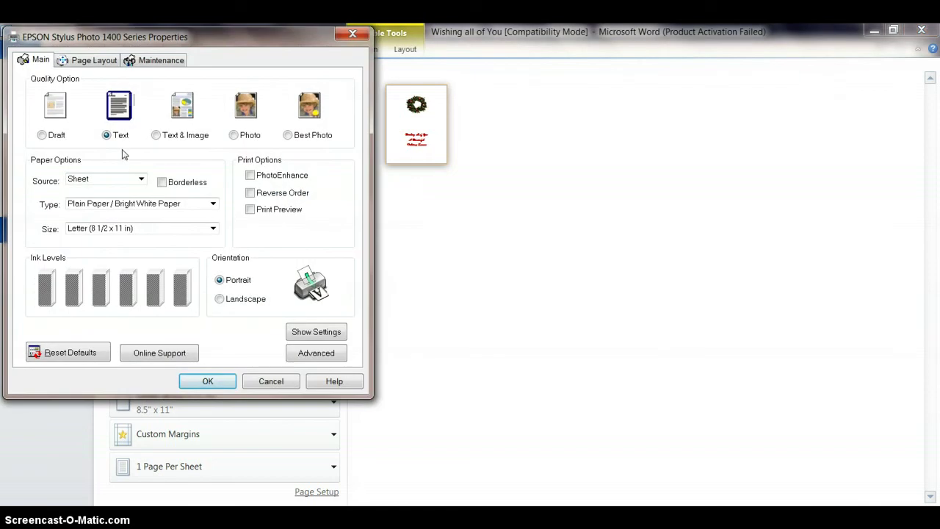
click(233, 135)
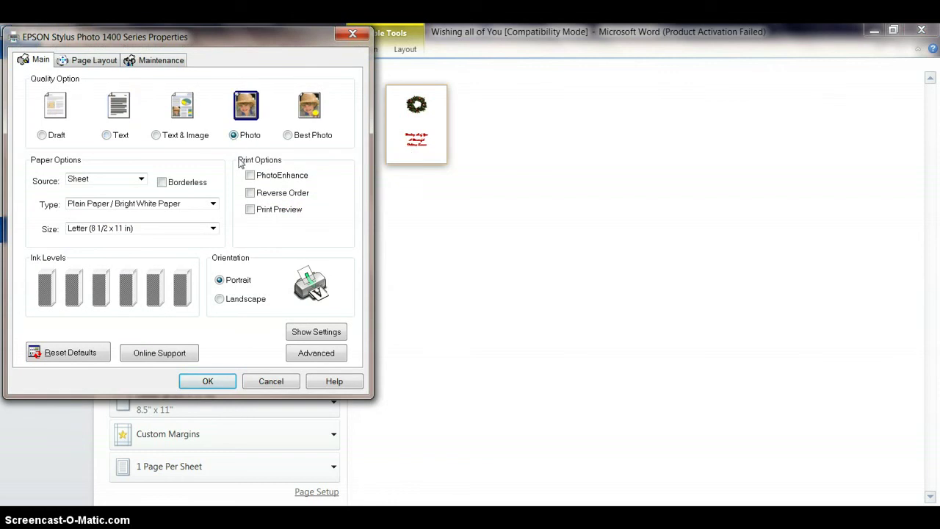